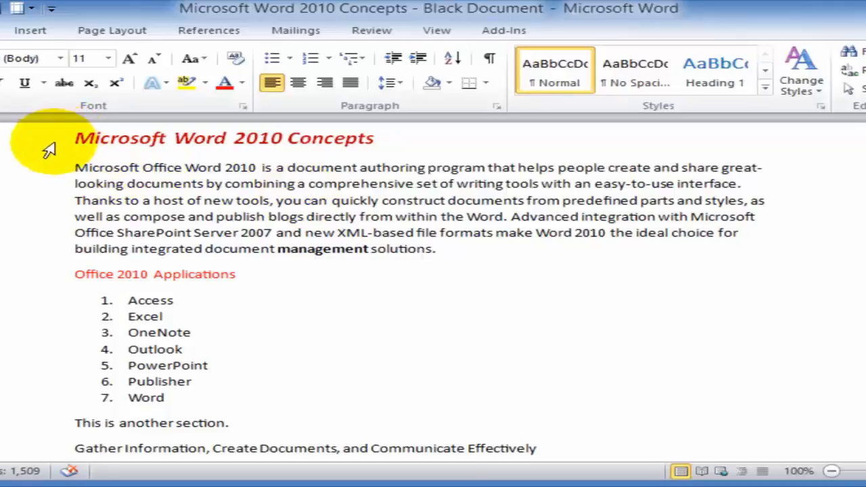
- Enlarge the heading "Microsoft Word 2010 Concepts" to 18 pt and underline it
{"action": "left_click", "coordinate": [35, 150]}
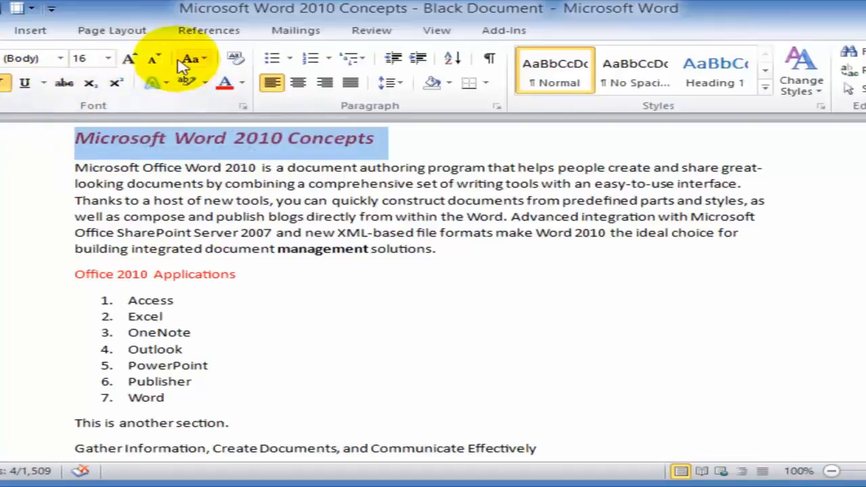
{"action": "left_click", "coordinate": [129, 58]}
{"action": "left_click", "coordinate": [26, 84]}
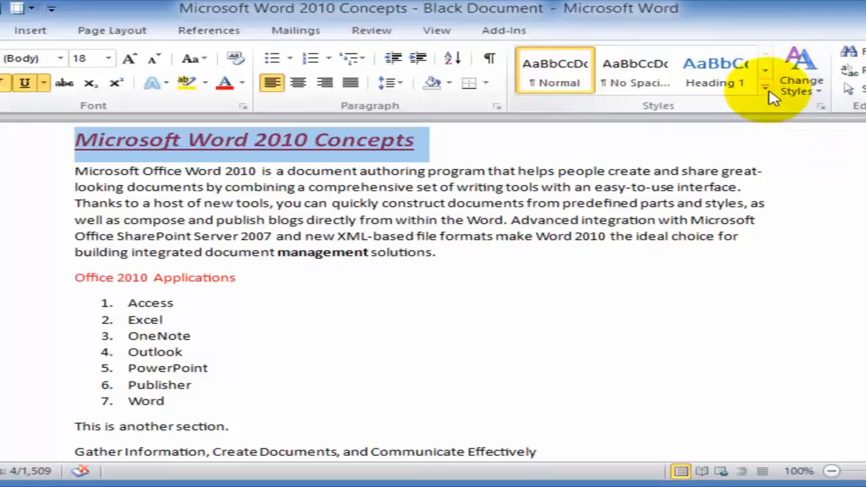
- Apply the Title style to the headings "Microsoft Word 2010 Concepts" and "Office 2010 Applications"
{"action": "left_click", "coordinate": [766, 88]}
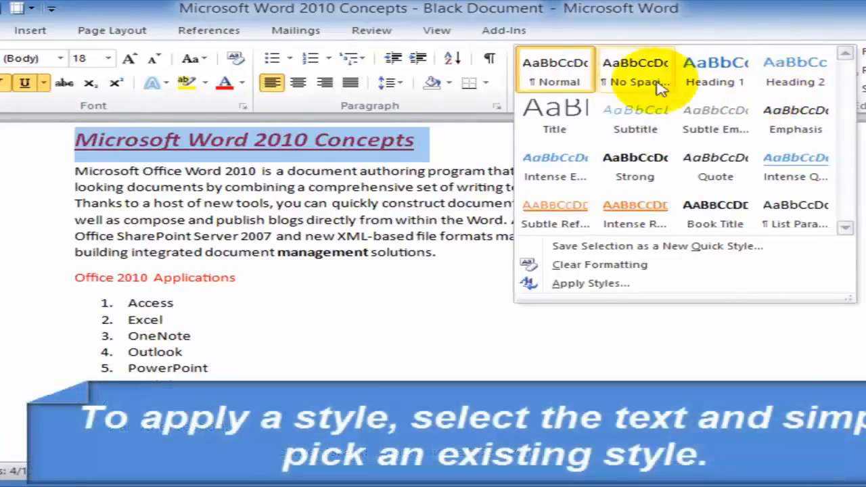
{"action": "left_click", "coordinate": [581, 112]}
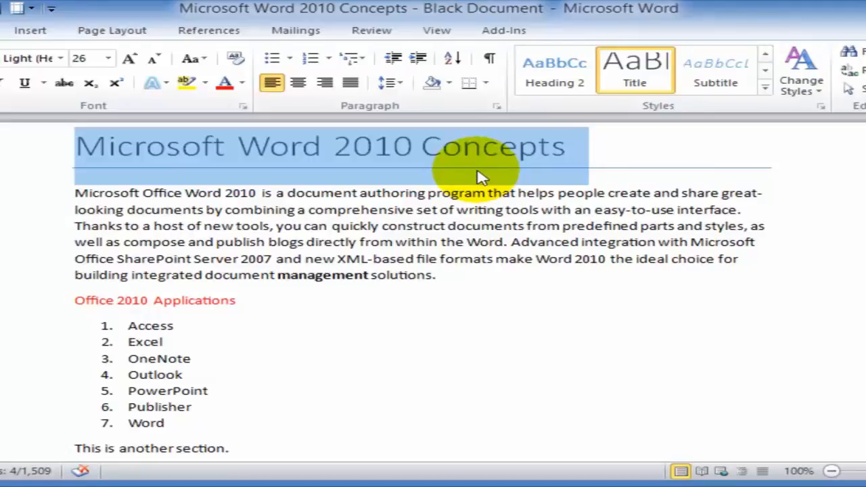
{"action": "left_click", "coordinate": [538, 227]}
{"action": "left_click", "coordinate": [33, 308]}
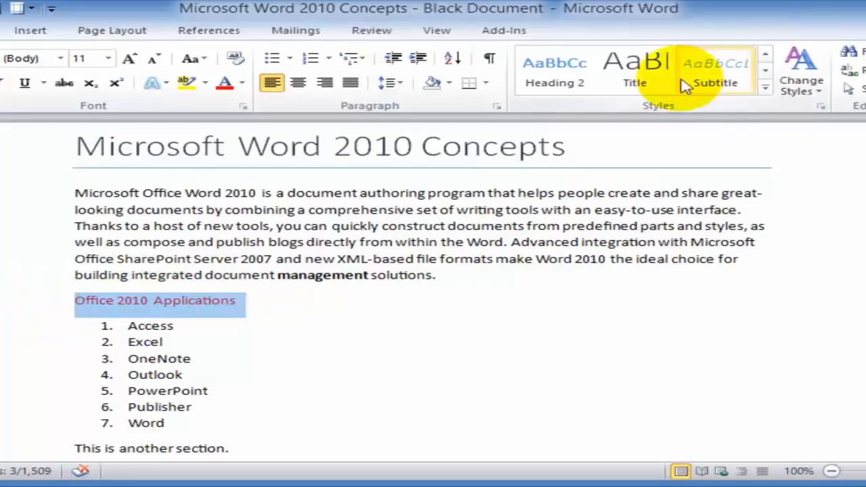
{"action": "left_click", "coordinate": [636, 71]}
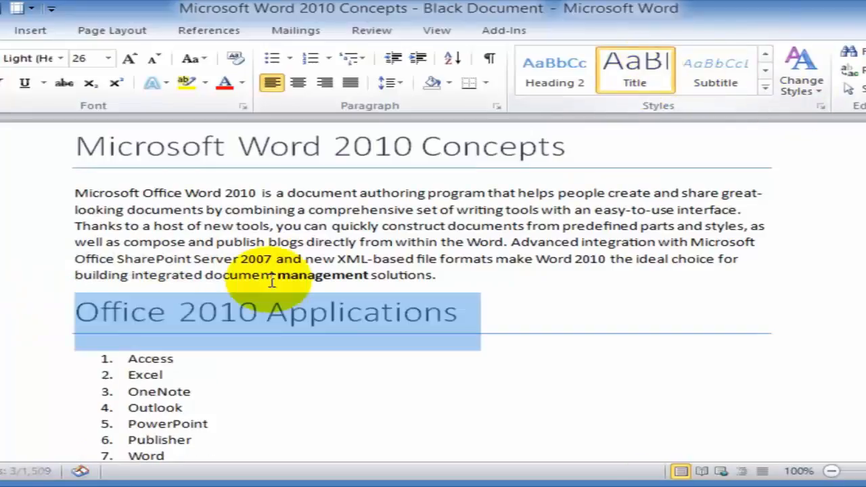
{"action": "left_click", "coordinate": [246, 392]}
- Apply the Heading 1 style to "Gather Information, Create Documents, and Communicate Effectively" and "New Interface and Tools"
{"action": "scroll", "coordinate": [230, 359], "scroll_direction": "down", "scroll_amount": 3}
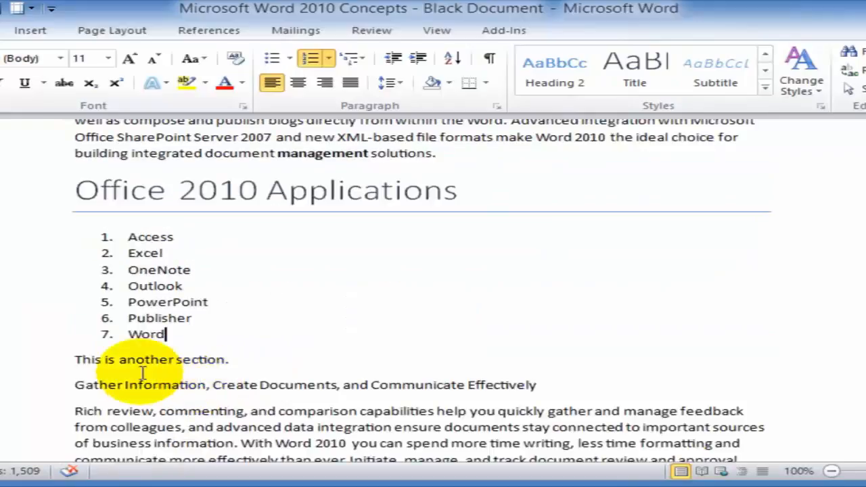
{"action": "left_click", "coordinate": [33, 387]}
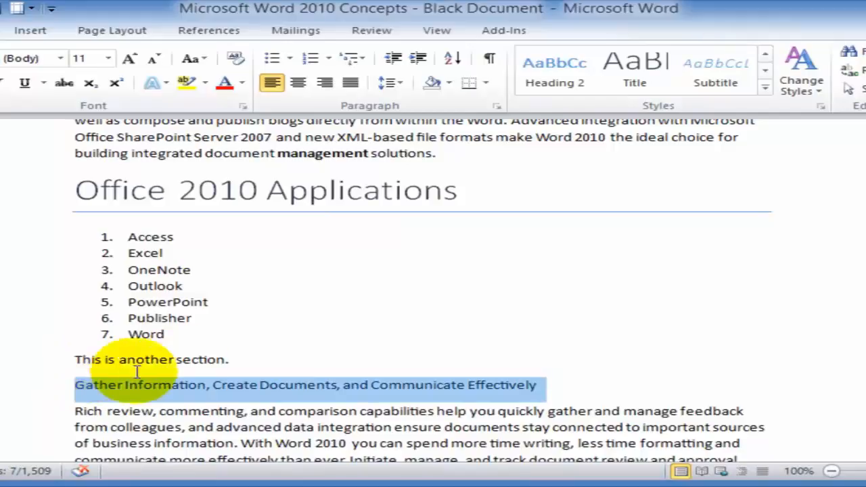
{"action": "left_click", "coordinate": [765, 93]}
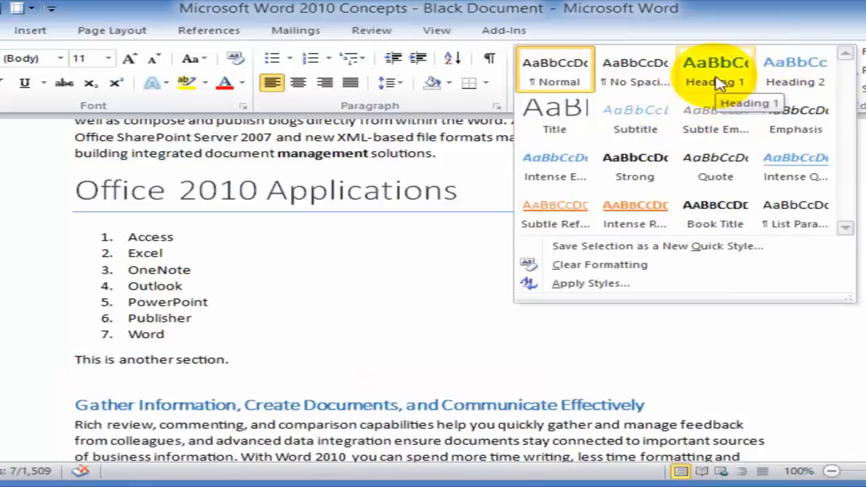
{"action": "left_click", "coordinate": [719, 81]}
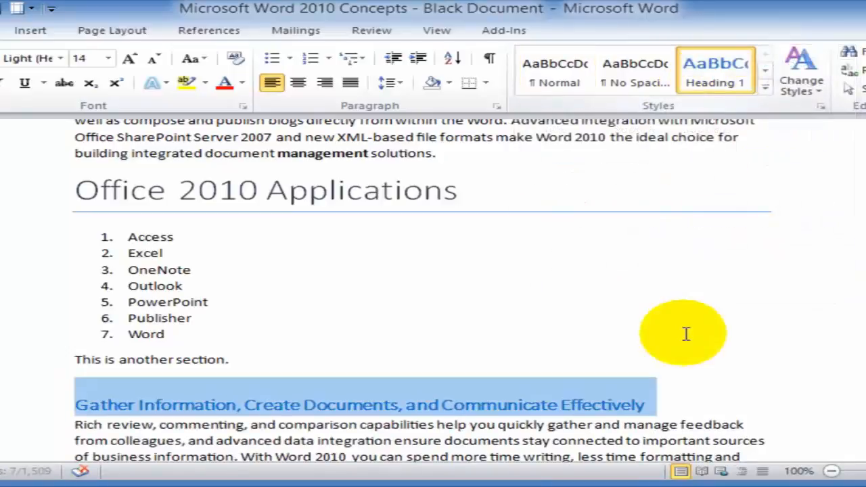
{"action": "scroll", "coordinate": [677, 324], "scroll_direction": "down", "scroll_amount": 3}
{"action": "left_click", "coordinate": [6, 395]}
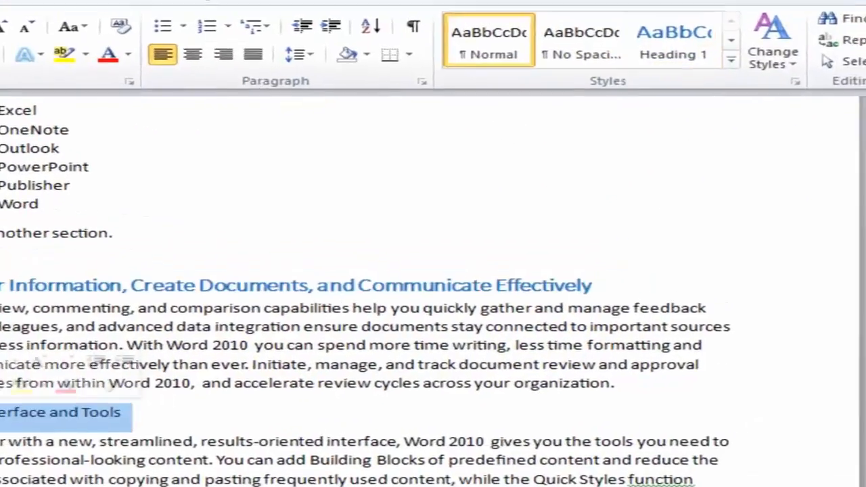
{"action": "left_click", "coordinate": [680, 45]}
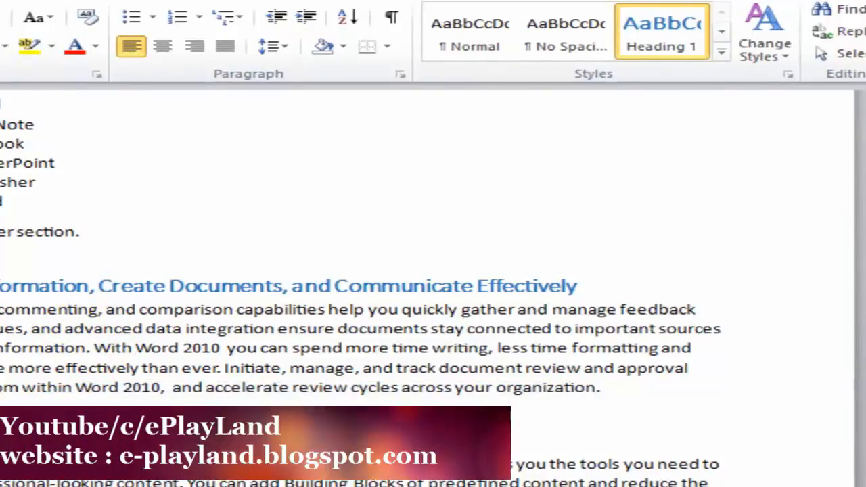
- Format the "Gather Information, Create Documents, and Communicate Effectively" heading as 16 pt, italic and red
{"action": "left_click", "coordinate": [2, 287]}
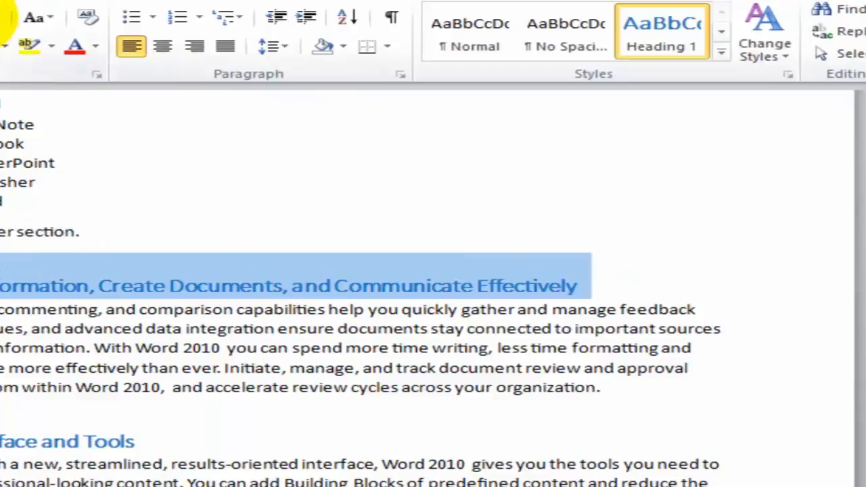
{"action": "left_click", "coordinate": [3, 16]}
{"action": "left_click", "coordinate": [2, 18]}
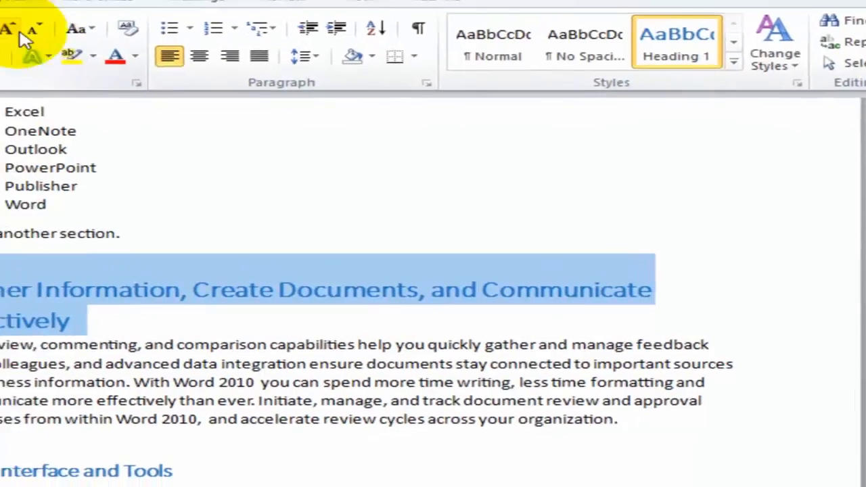
{"action": "left_click", "coordinate": [30, 30]}
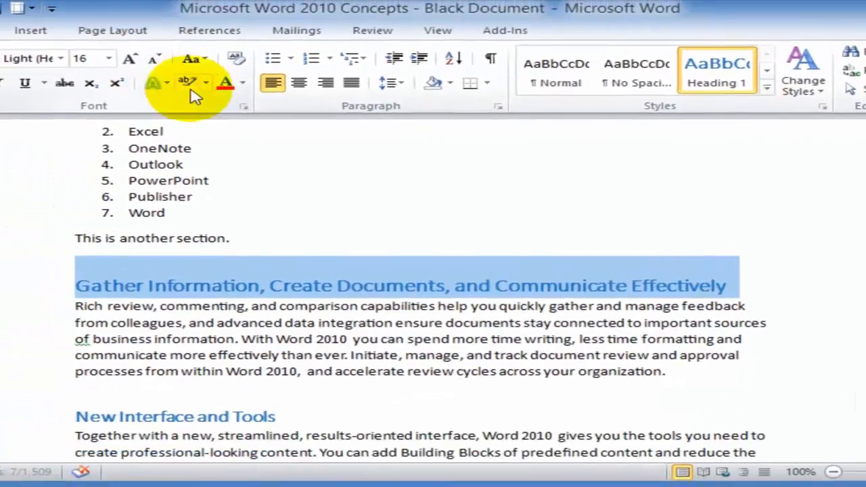
{"action": "left_click", "coordinate": [5, 83]}
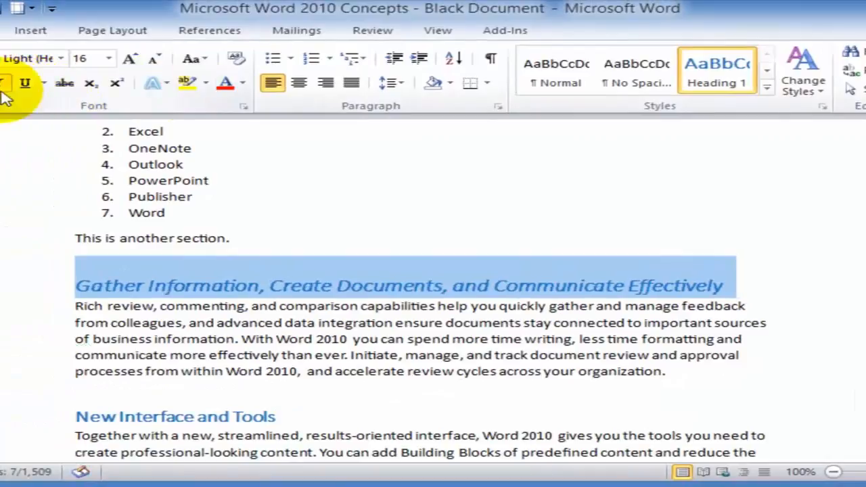
{"action": "left_click", "coordinate": [226, 84]}
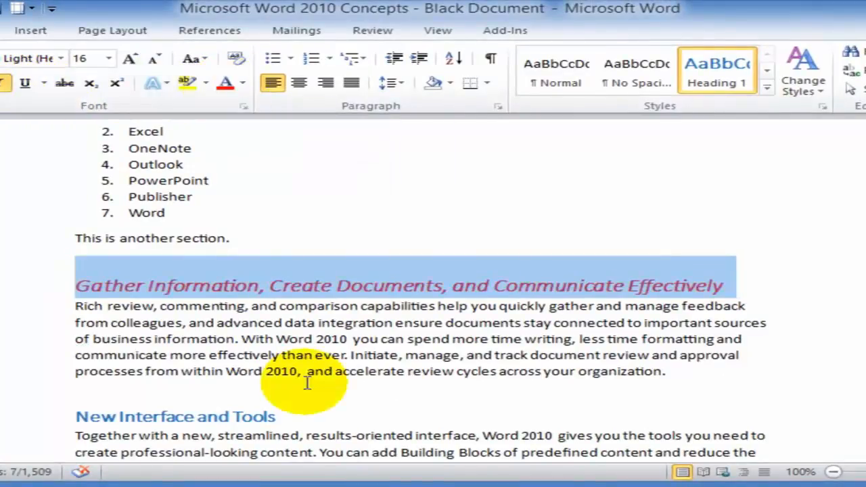
- Save the reformatted heading as a new quick style named with the author's first name followed by "-Heading 1 Style"
{"action": "right_click", "coordinate": [190, 292]}
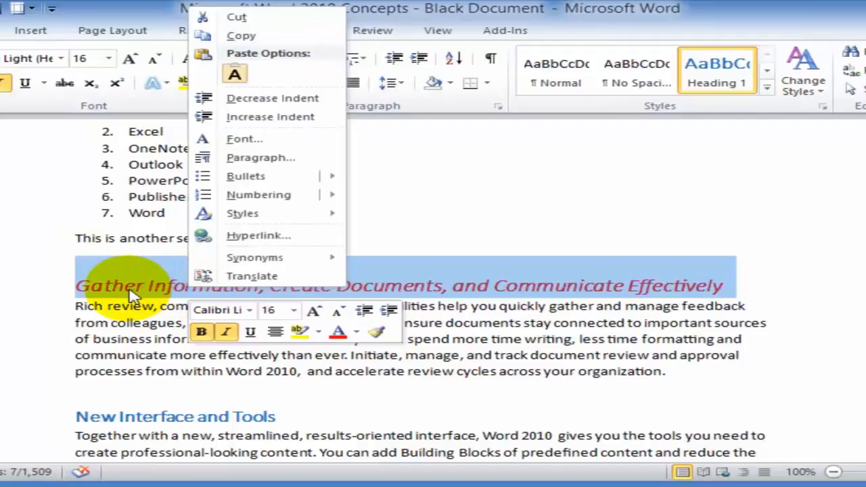
{"action": "mouse_move", "coordinate": [259, 222]}
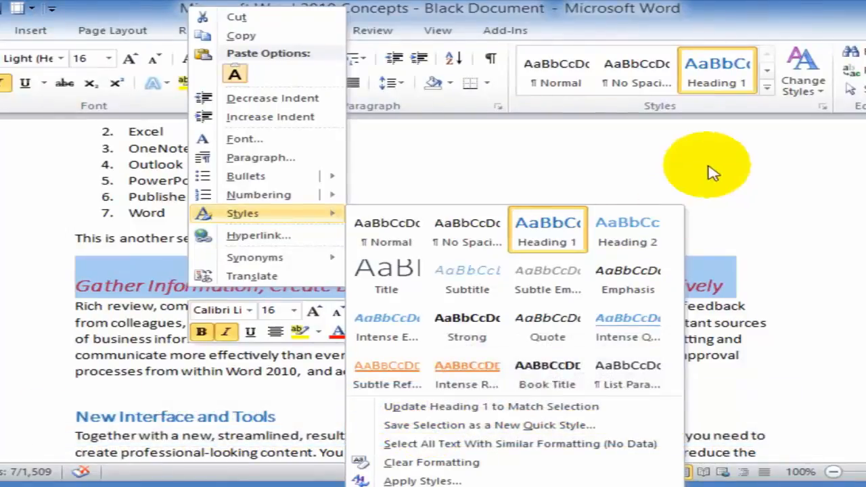
{"action": "left_click", "coordinate": [768, 88]}
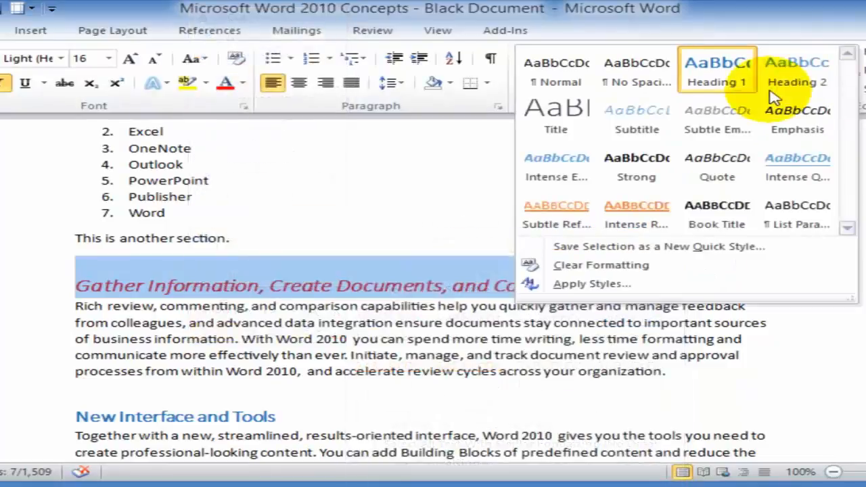
{"action": "left_click", "coordinate": [579, 248]}
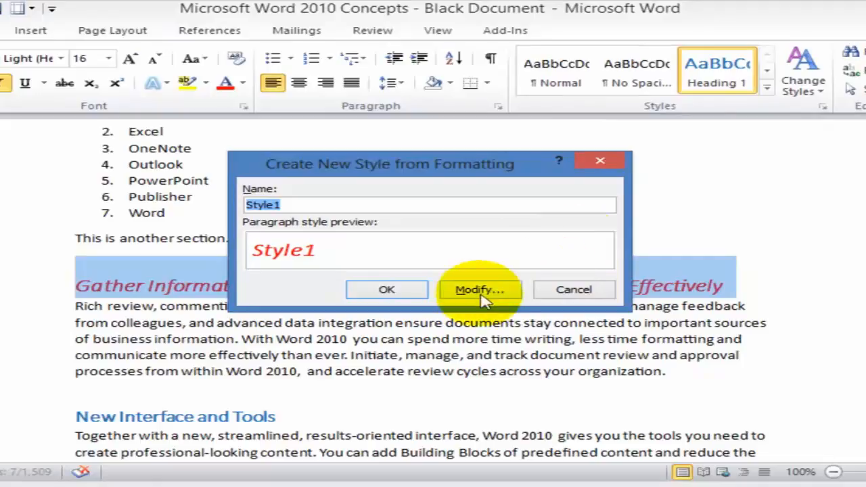
{"action": "type", "text": "Sali-Heading 1 Style"}
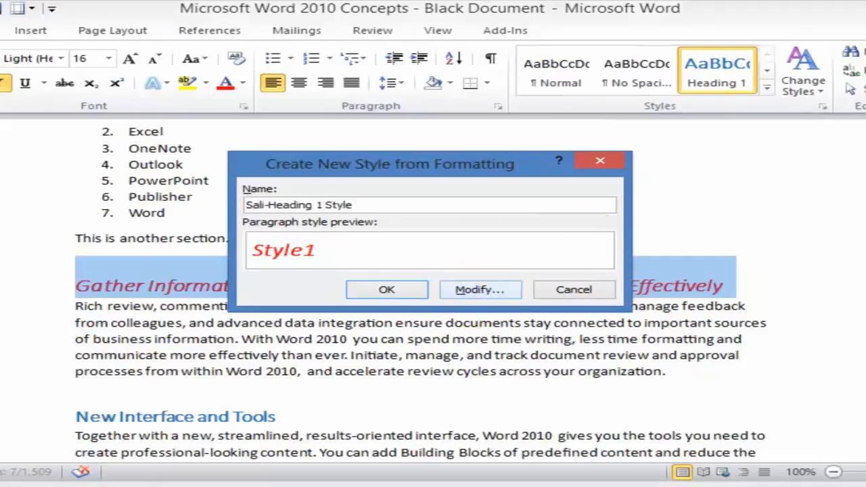
{"action": "left_click", "coordinate": [387, 289]}
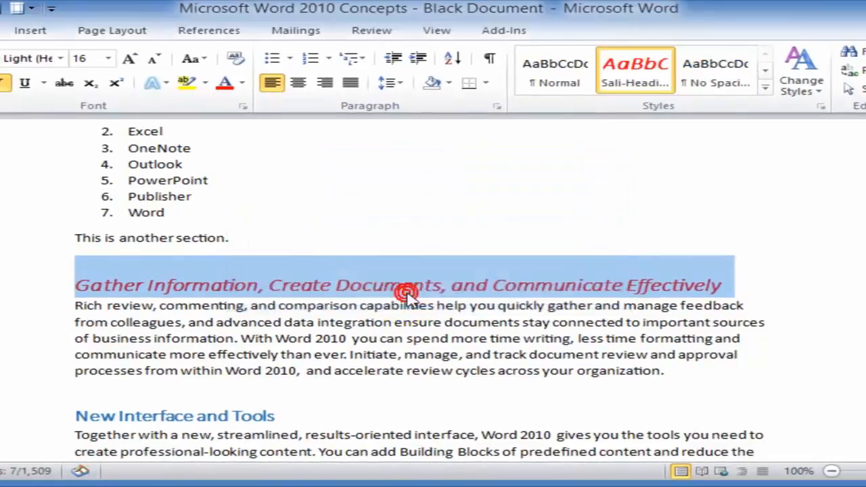
{"action": "left_click", "coordinate": [127, 349]}
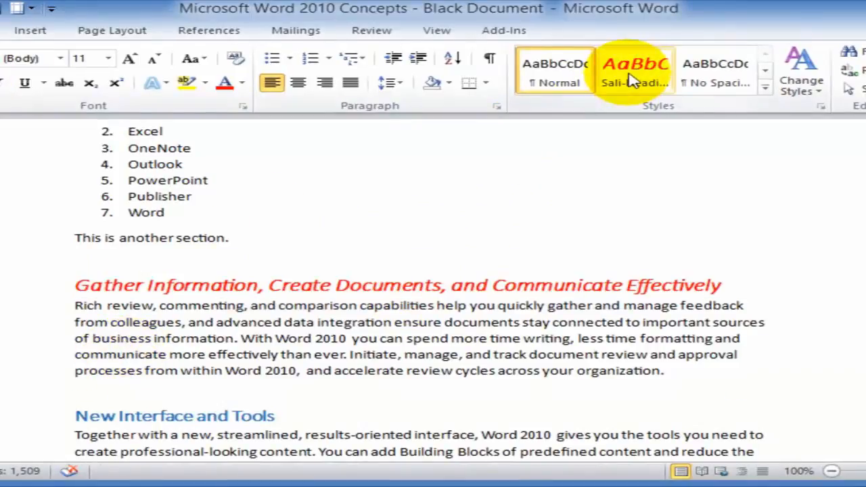
- Apply the new custom heading style to "Professional-Looking Documents" and "New Interface and Tools"
{"action": "left_click", "coordinate": [155, 286]}
{"action": "scroll", "coordinate": [253, 396], "scroll_direction": "down", "scroll_amount": 4}
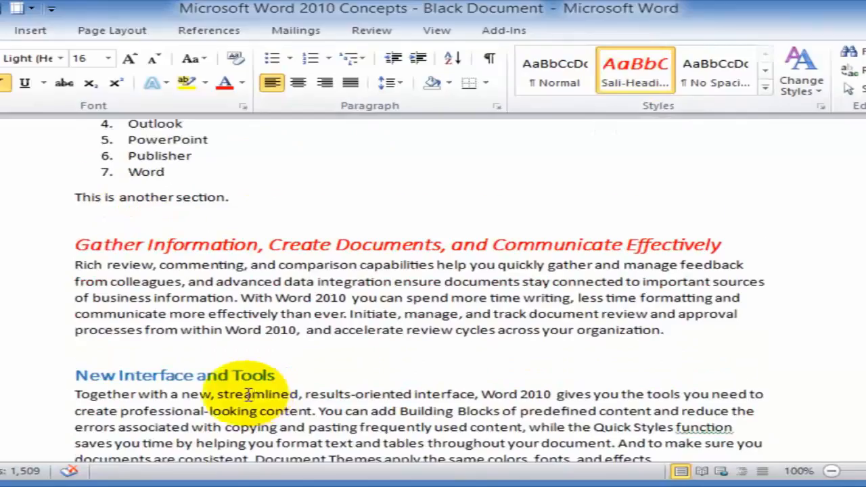
{"action": "left_click", "coordinate": [45, 360]}
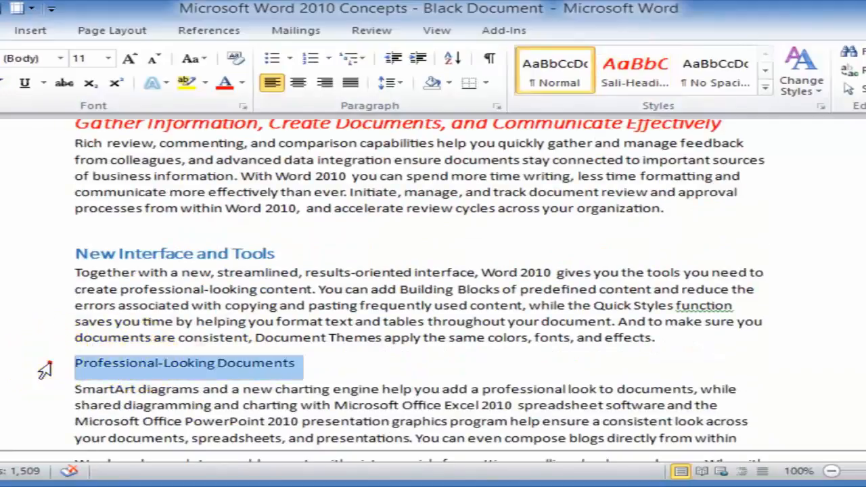
{"action": "left_click", "coordinate": [635, 68]}
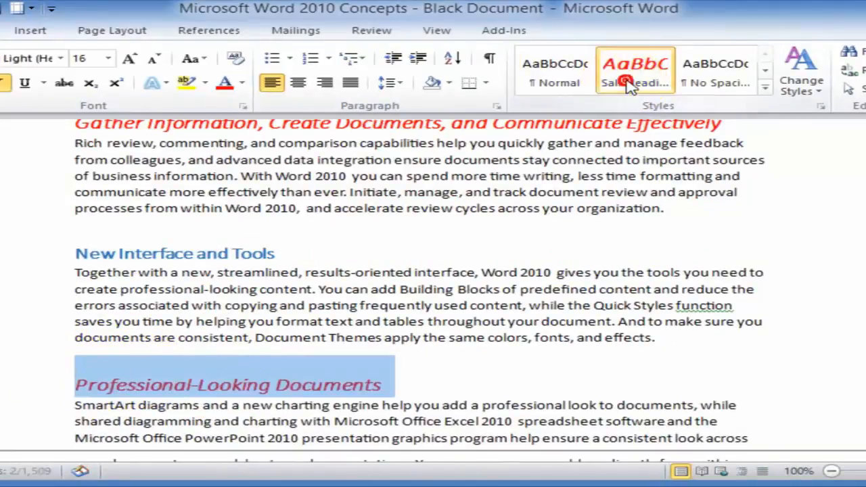
{"action": "left_click", "coordinate": [34, 254]}
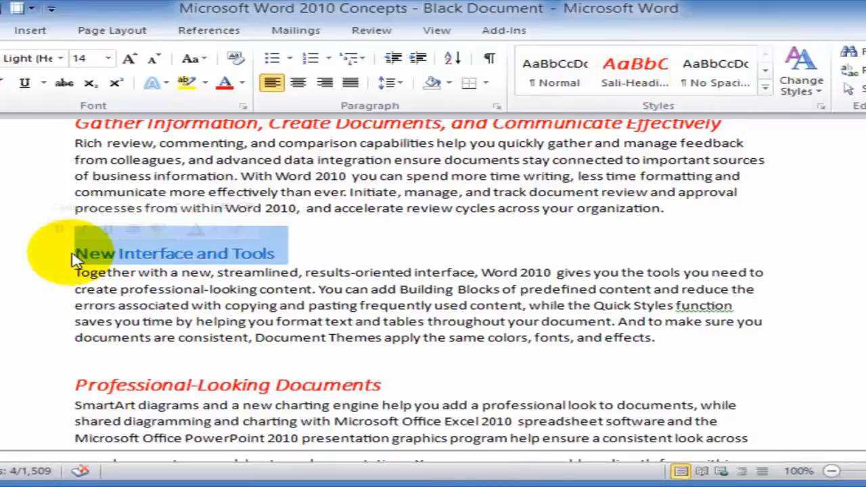
{"action": "left_click", "coordinate": [633, 71]}
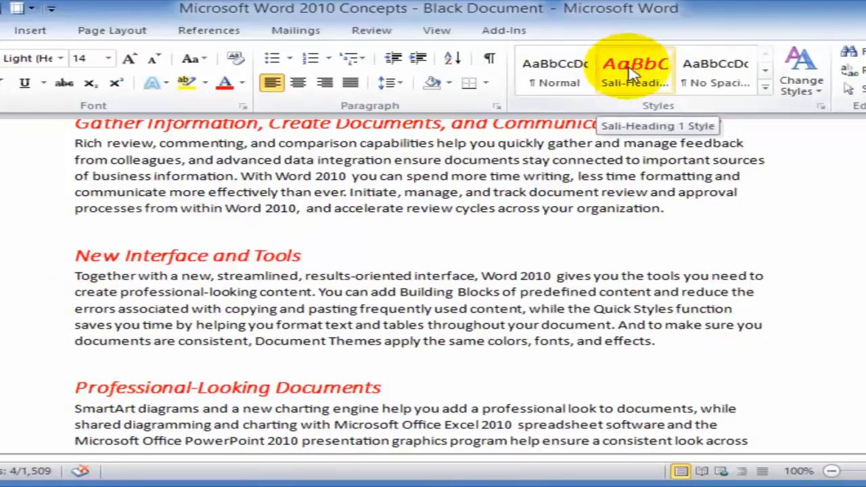
{"action": "left_click", "coordinate": [412, 254]}
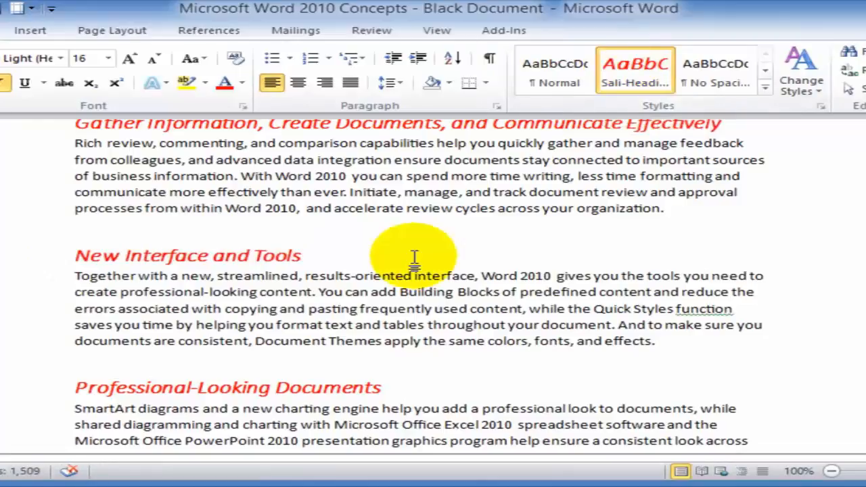
- Apply the custom heading style to the "Display Important Information" line
{"action": "scroll", "coordinate": [415, 259], "scroll_direction": "down", "scroll_amount": 5}
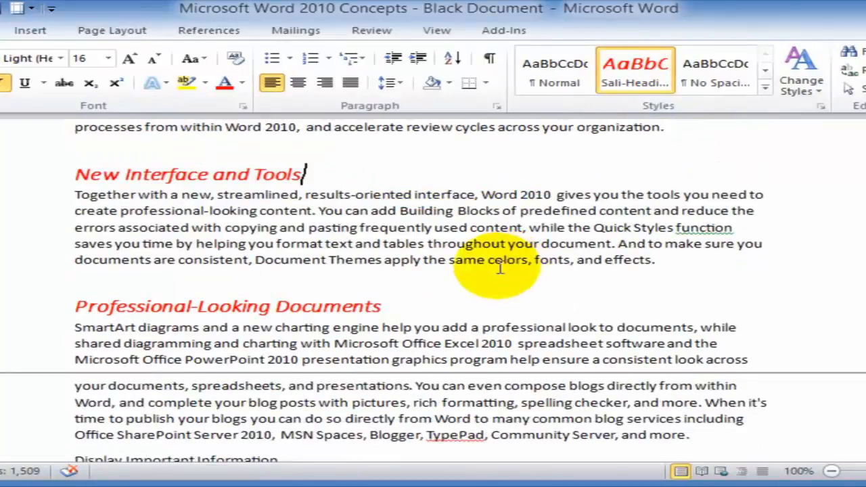
{"action": "left_click", "coordinate": [37, 342]}
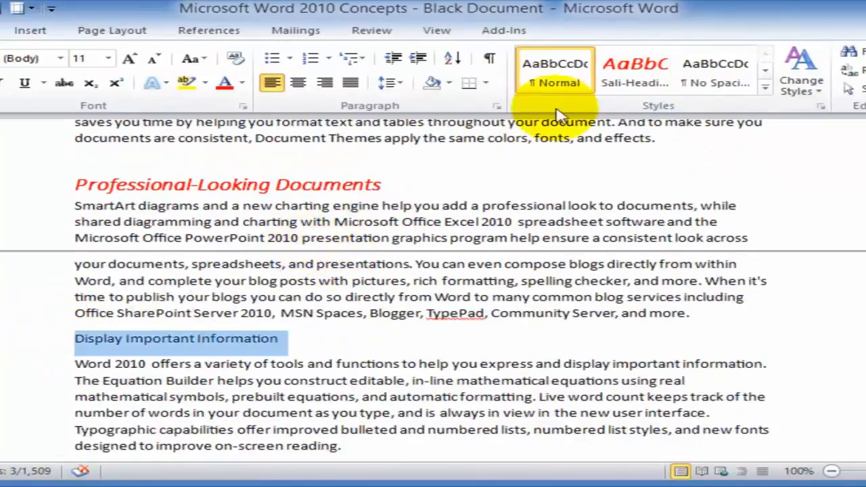
{"action": "left_click", "coordinate": [631, 69]}
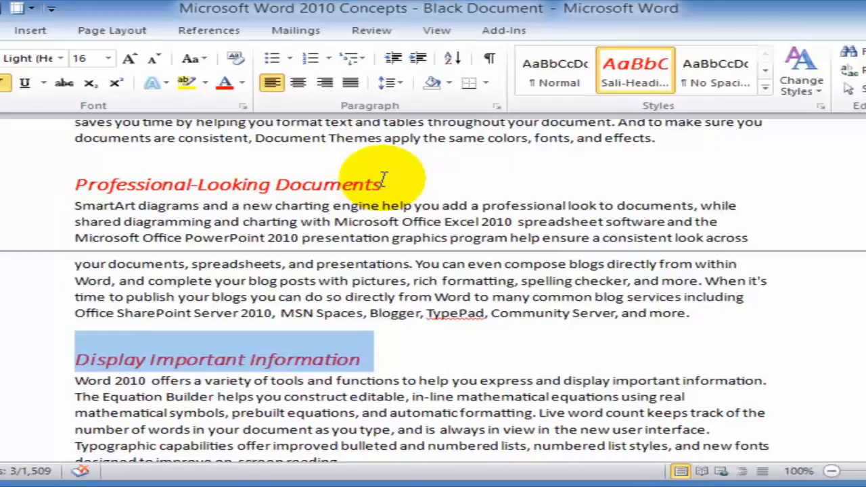
- Modify the custom heading style to use a darker shade of the light blue theme colour for its font
{"action": "right_click", "coordinate": [628, 79]}
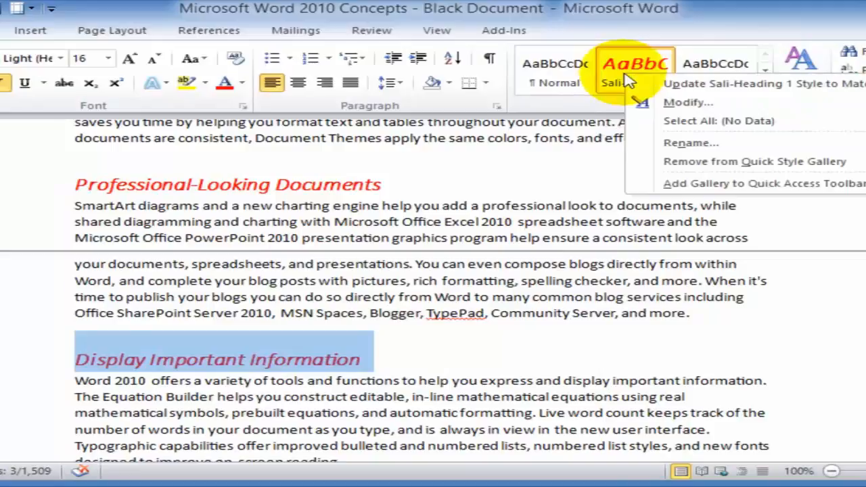
{"action": "left_click", "coordinate": [691, 109]}
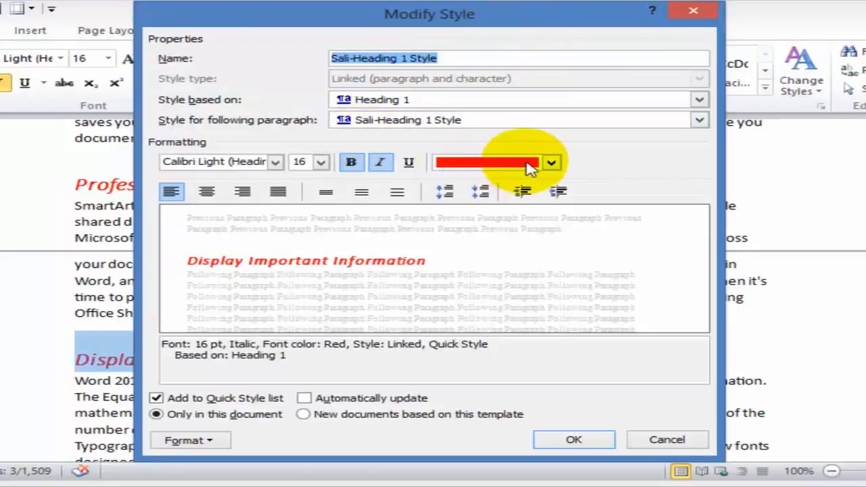
{"action": "left_click", "coordinate": [552, 165]}
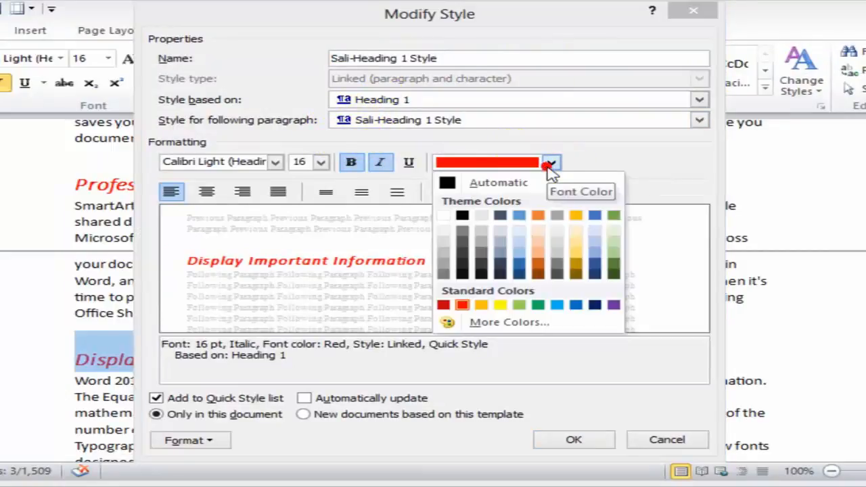
{"action": "left_click", "coordinate": [519, 265]}
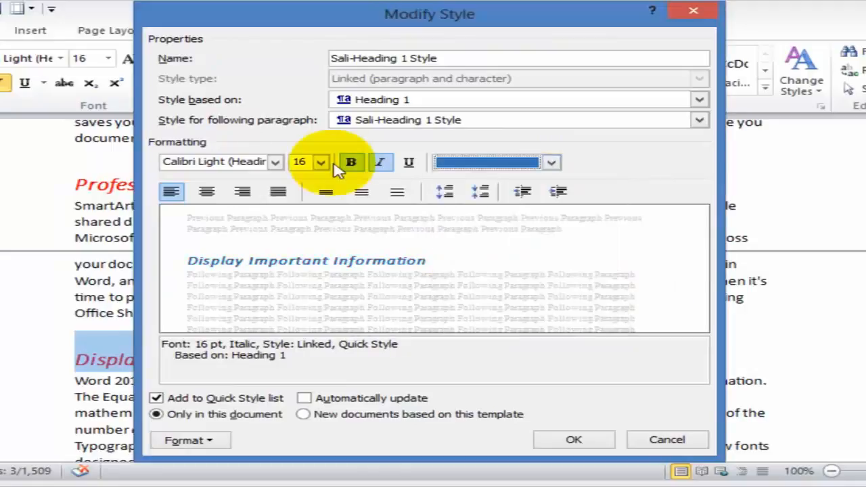
- Set the custom heading style's font size to 18 pt, leave it without underline, and save the style changes
{"action": "left_click", "coordinate": [321, 164]}
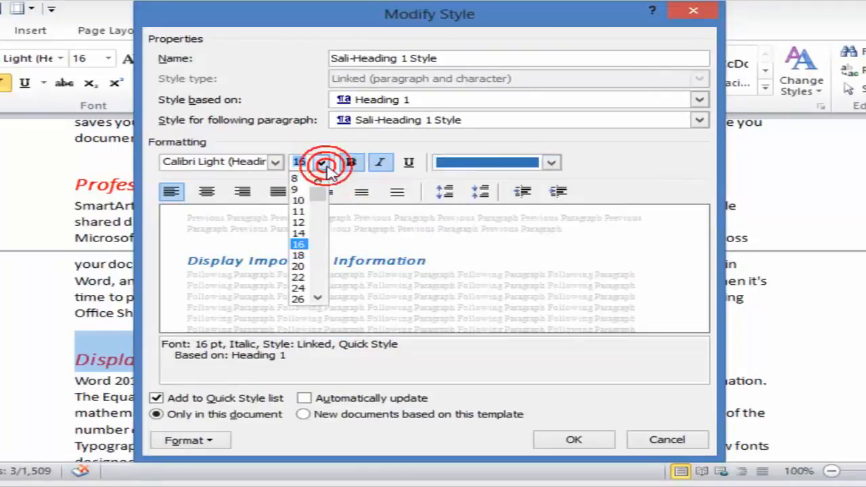
{"action": "left_click", "coordinate": [312, 255]}
{"action": "left_click", "coordinate": [408, 163]}
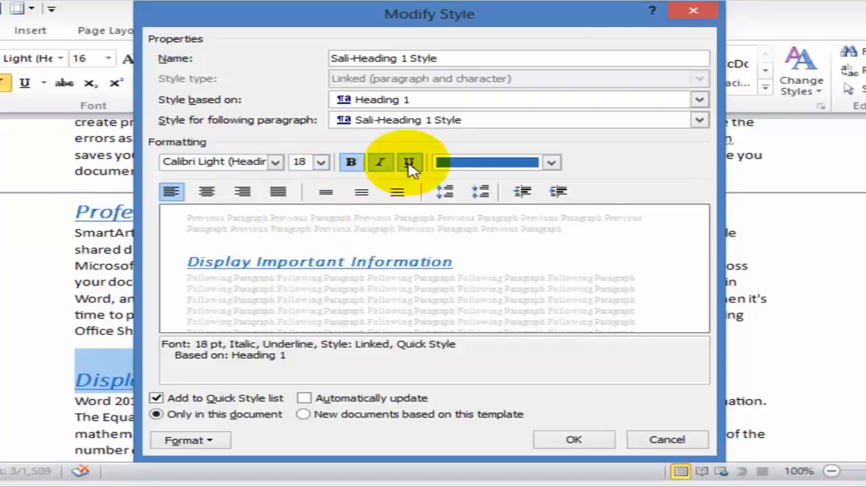
{"action": "left_click", "coordinate": [410, 165]}
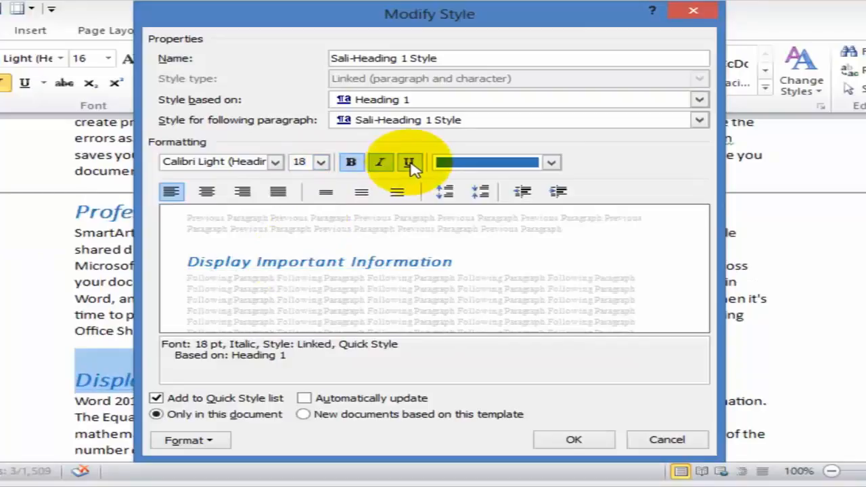
{"action": "left_click", "coordinate": [218, 443]}
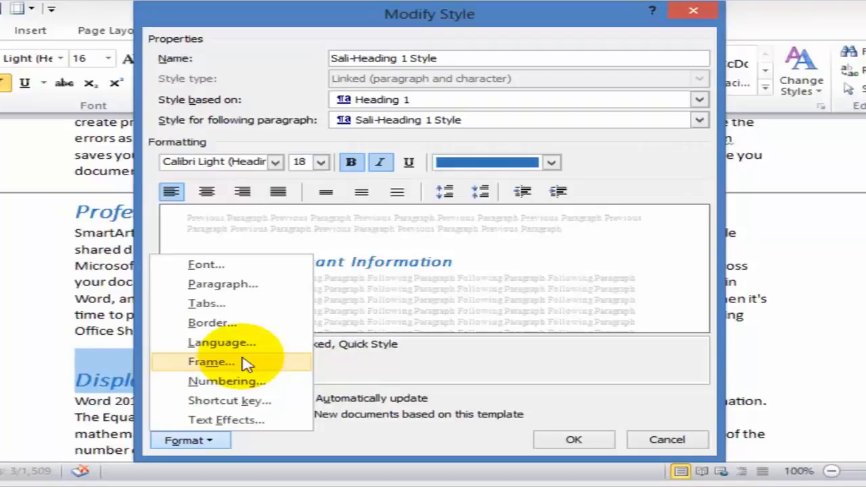
{"action": "left_click", "coordinate": [574, 441]}
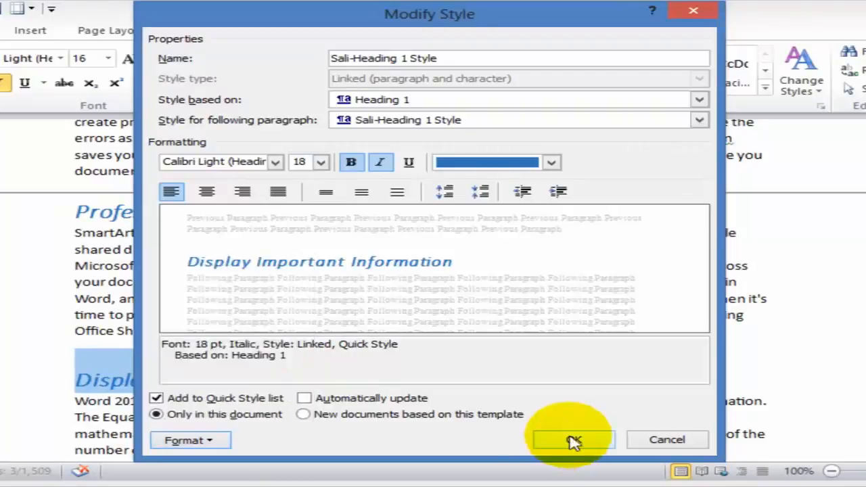
- Apply the modified custom heading style to the "Editing and Reviewing Tools" and "High-Impact Graphics" lines
{"action": "scroll", "coordinate": [310, 280], "scroll_direction": "down", "scroll_amount": 1}
{"action": "scroll", "coordinate": [309, 280], "scroll_direction": "down", "scroll_amount": 10}
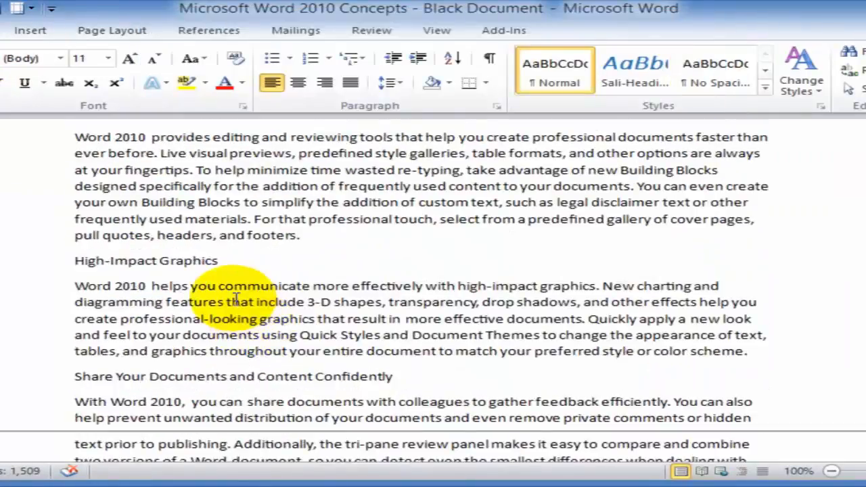
{"action": "scroll", "coordinate": [236, 301], "scroll_direction": "down", "scroll_amount": 5}
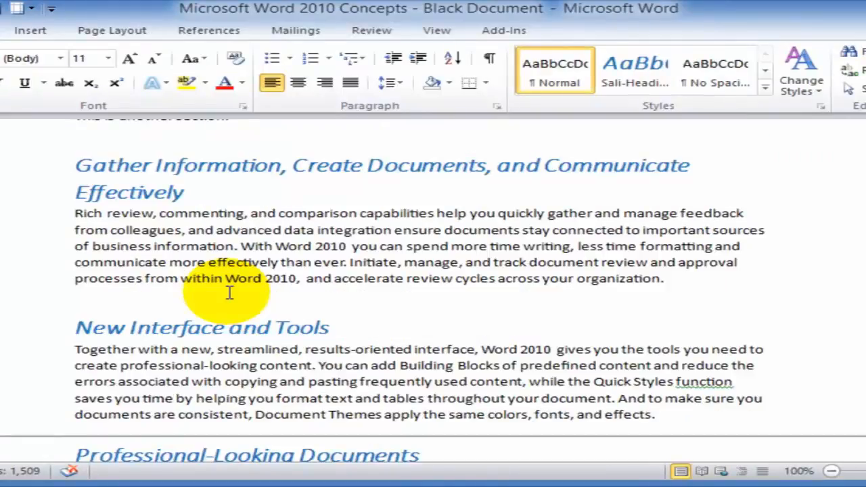
{"action": "scroll", "coordinate": [230, 293], "scroll_direction": "down", "scroll_amount": 10}
{"action": "scroll", "coordinate": [211, 306], "scroll_direction": "down", "scroll_amount": 2}
{"action": "scroll", "coordinate": [203, 302], "scroll_direction": "up", "scroll_amount": 1}
{"action": "left_click", "coordinate": [42, 238]}
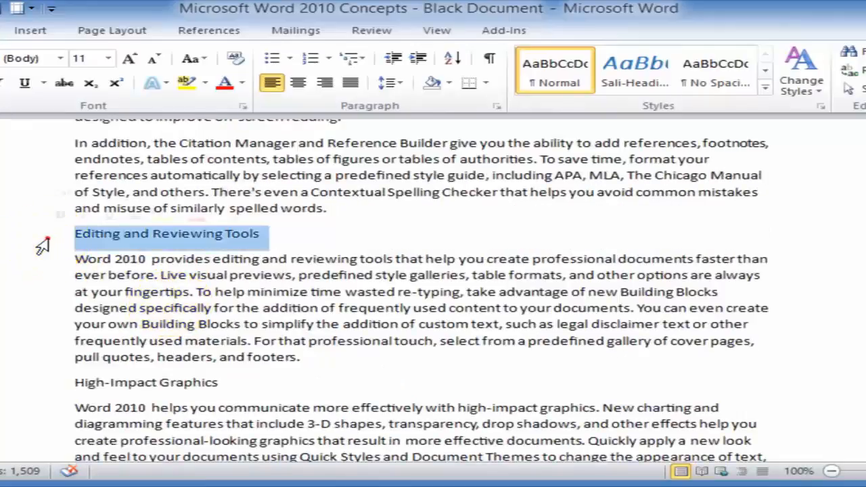
{"action": "left_click", "coordinate": [636, 77]}
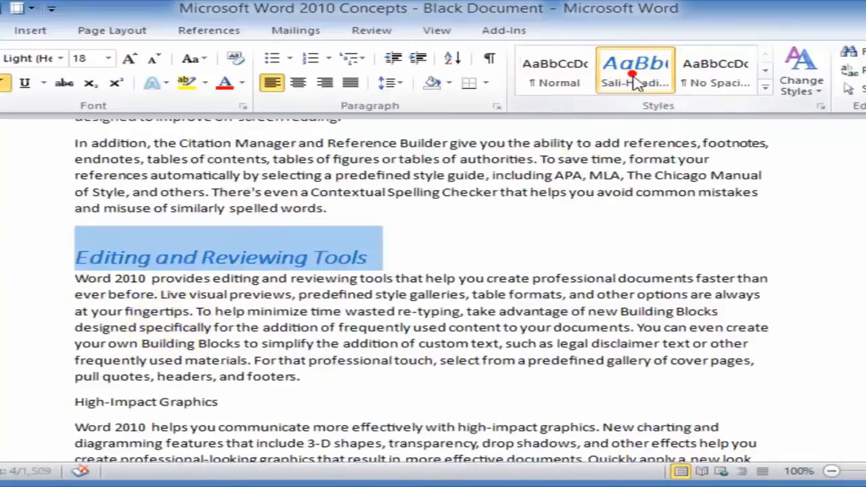
{"action": "left_click", "coordinate": [20, 402]}
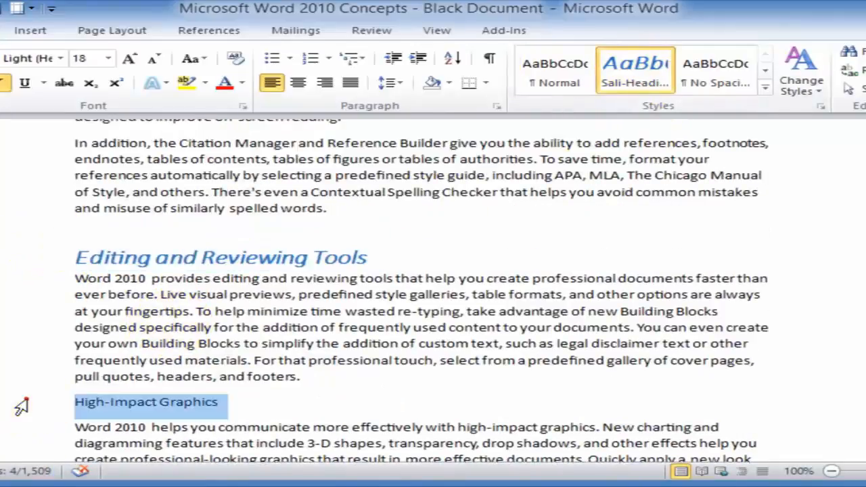
{"action": "left_click", "coordinate": [636, 77]}
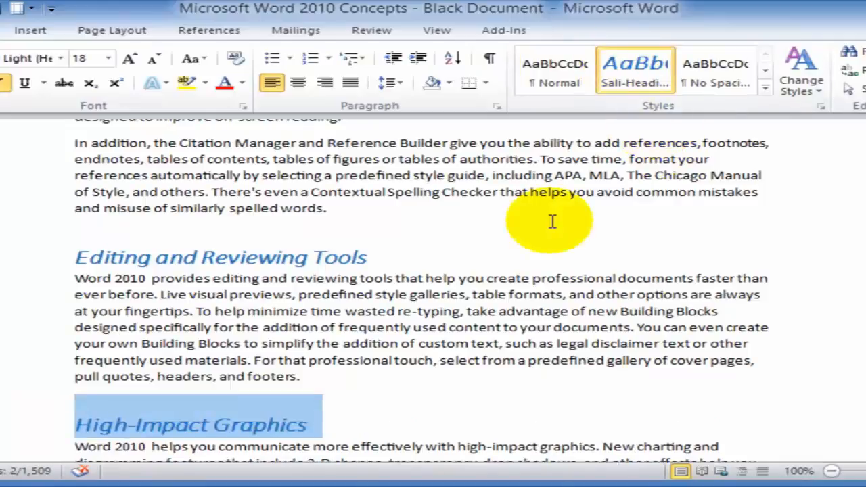